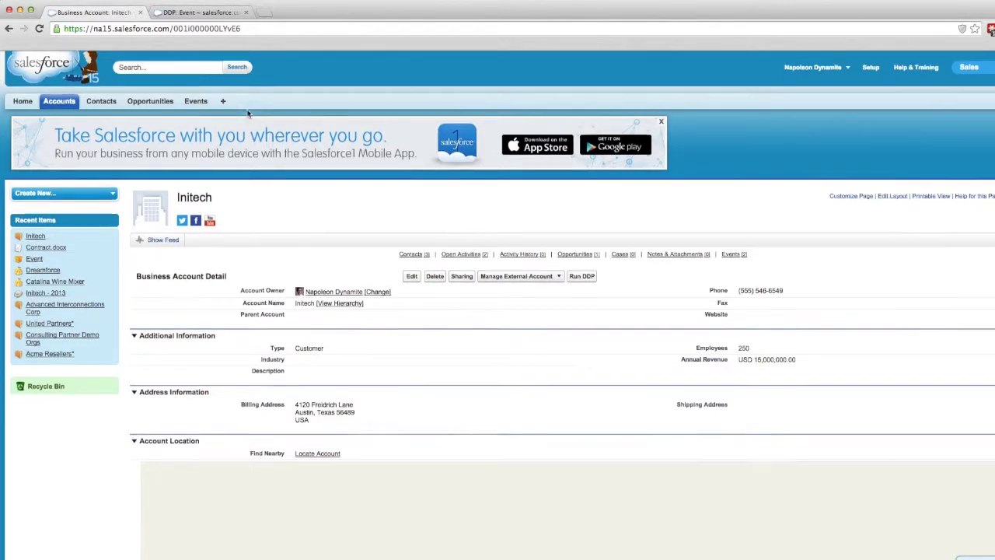
Review the Initech account page down to its Events related list
scroll(248, 114, down, 1)
scroll(249, 113, down, 1)
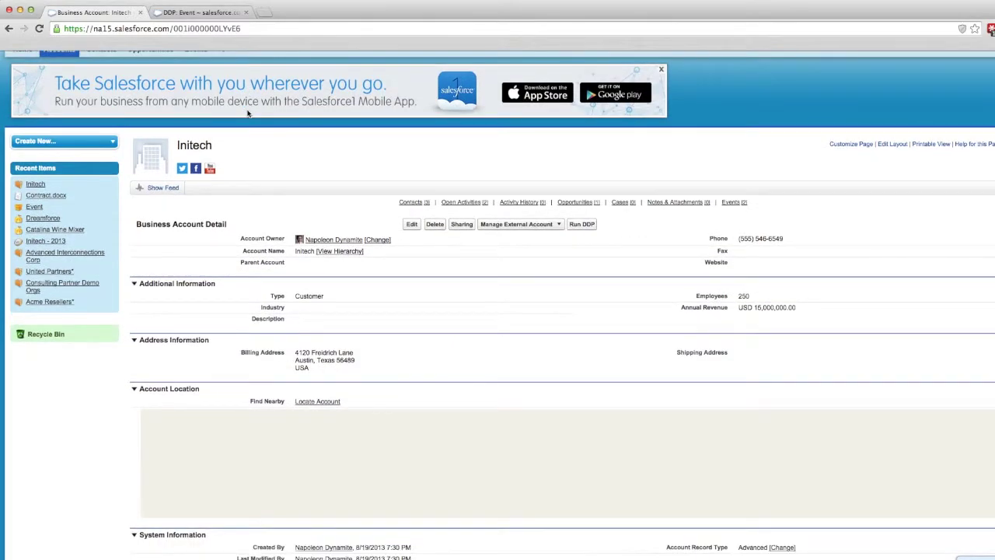
scroll(254, 139, down, 10)
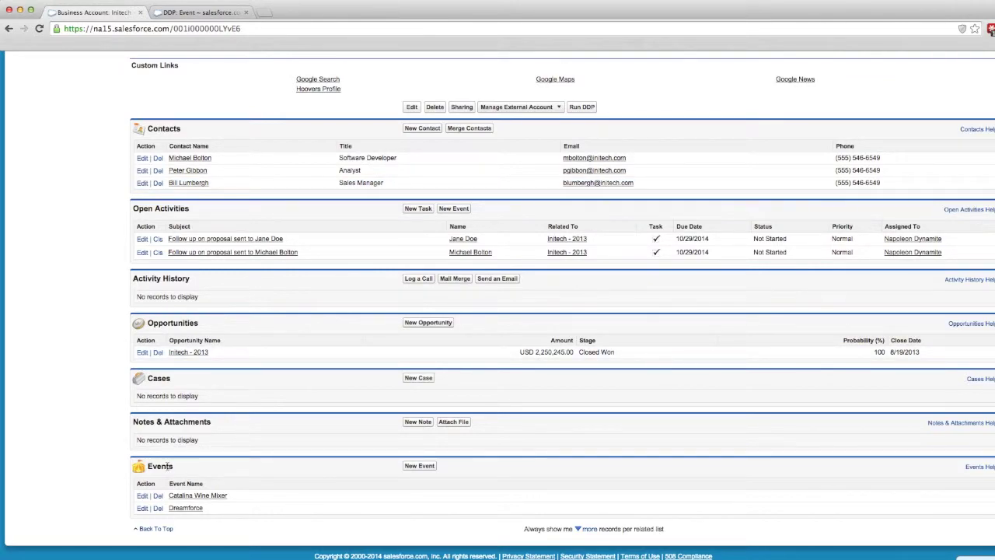
Check which main objects the Event DDP's Field Tagger offers, and close it again
click(160, 14)
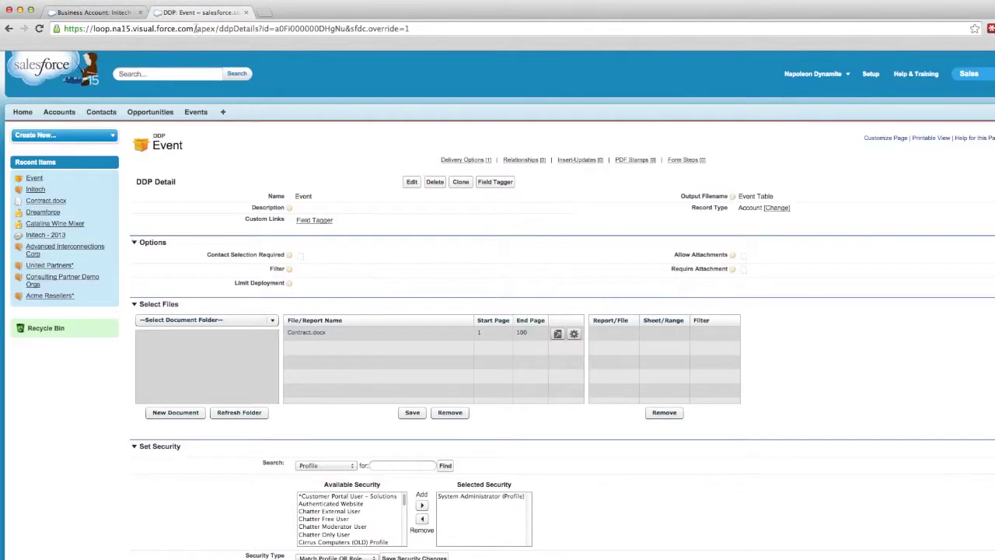
click(490, 182)
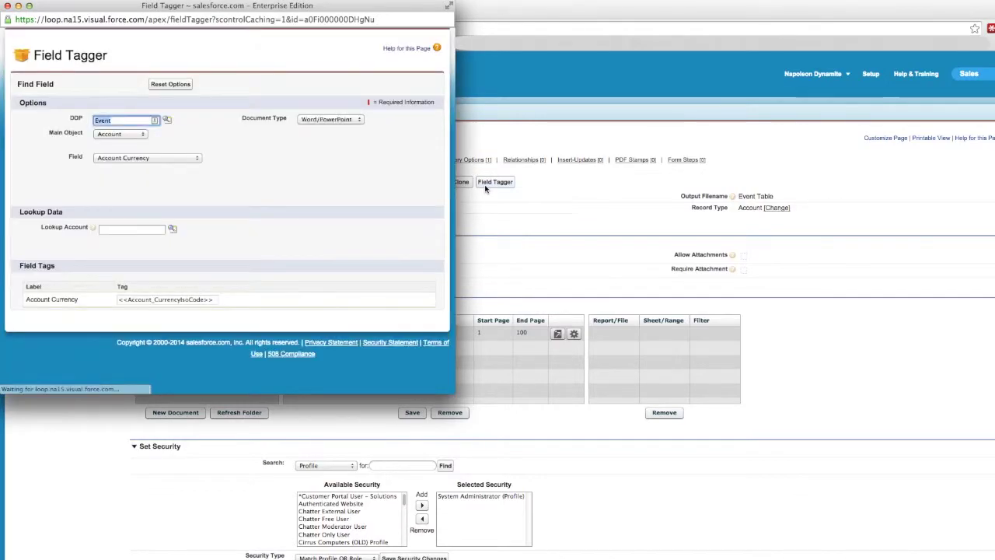
click(139, 137)
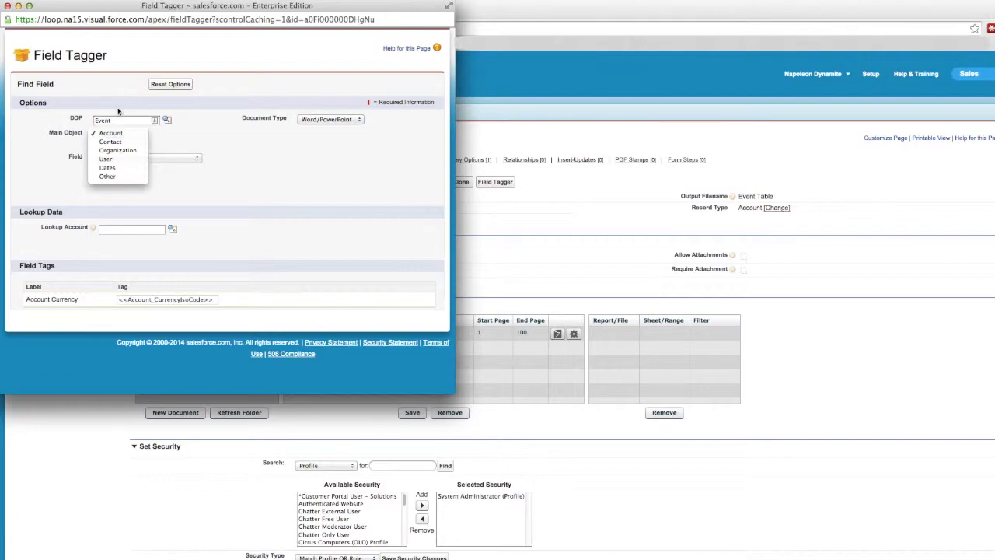
click(9, 9)
click(8, 6)
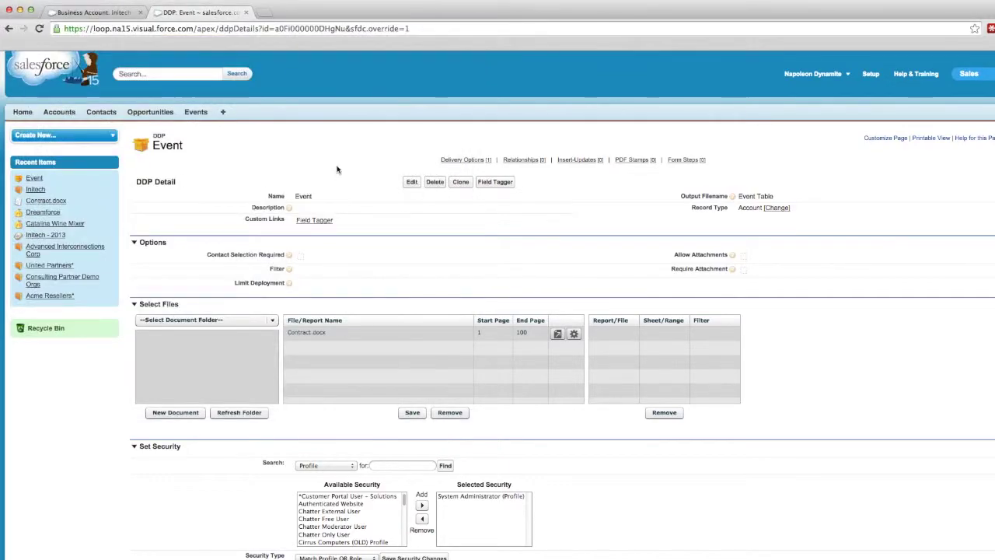
Set up a new DDP relationship from Account to the second listed Event object, related by Account (Related List) and ordered by Event Name
scroll(337, 169, down, 3)
scroll(337, 169, down, 10)
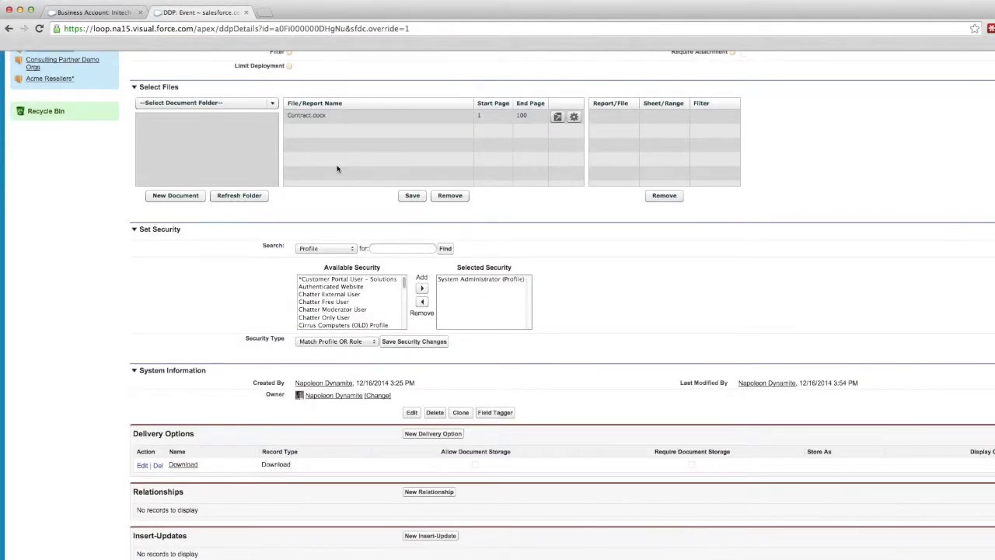
scroll(338, 169, down, 3)
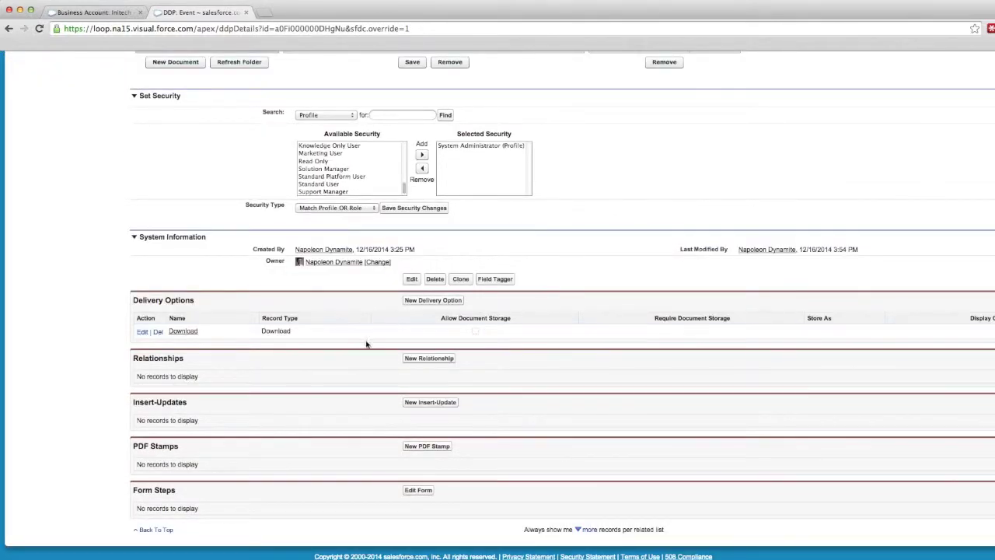
click(412, 359)
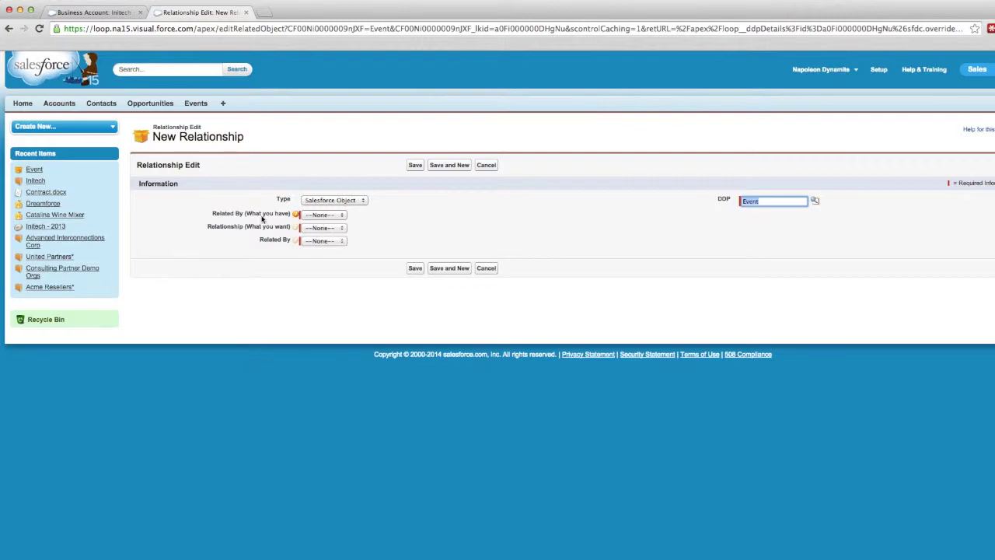
click(319, 219)
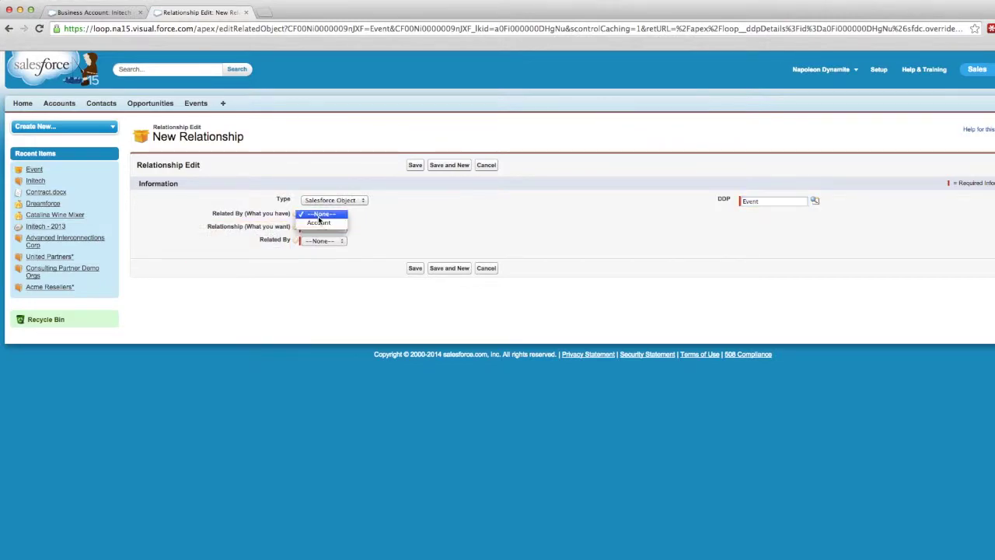
click(319, 226)
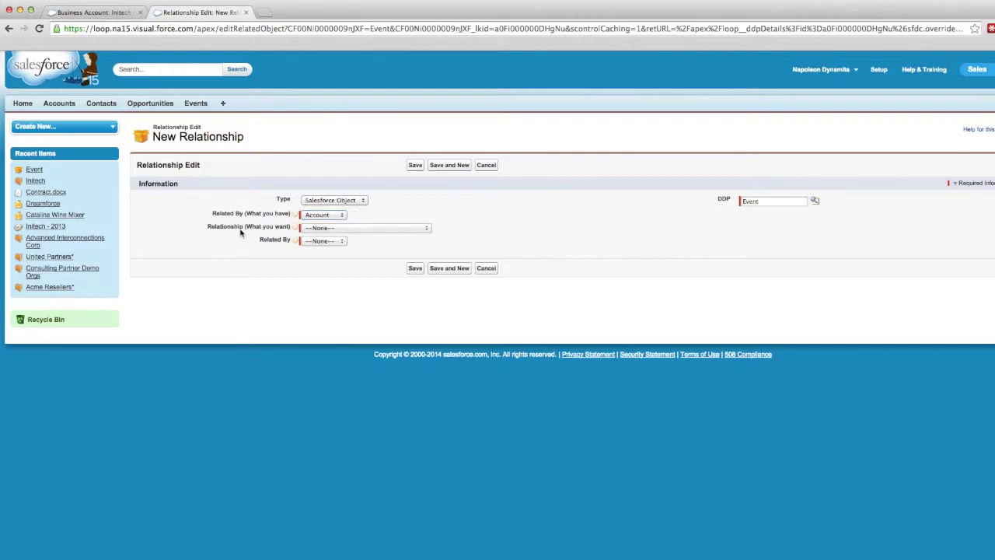
click(319, 231)
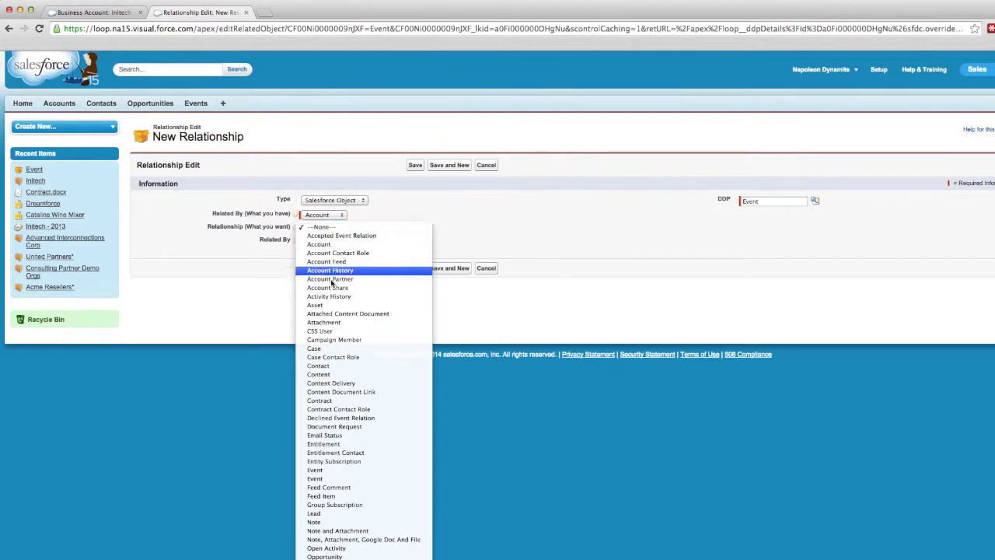
click(347, 480)
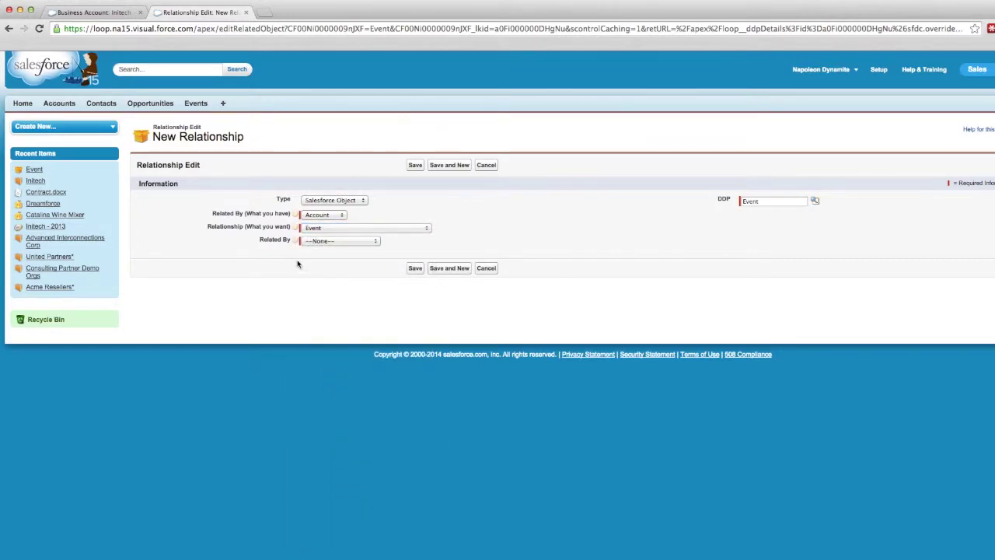
click(330, 241)
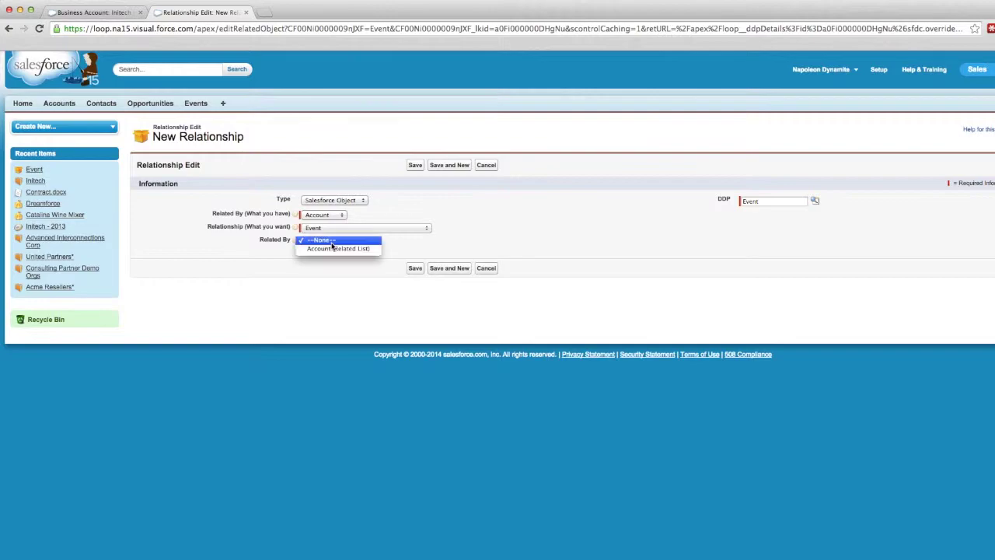
click(373, 251)
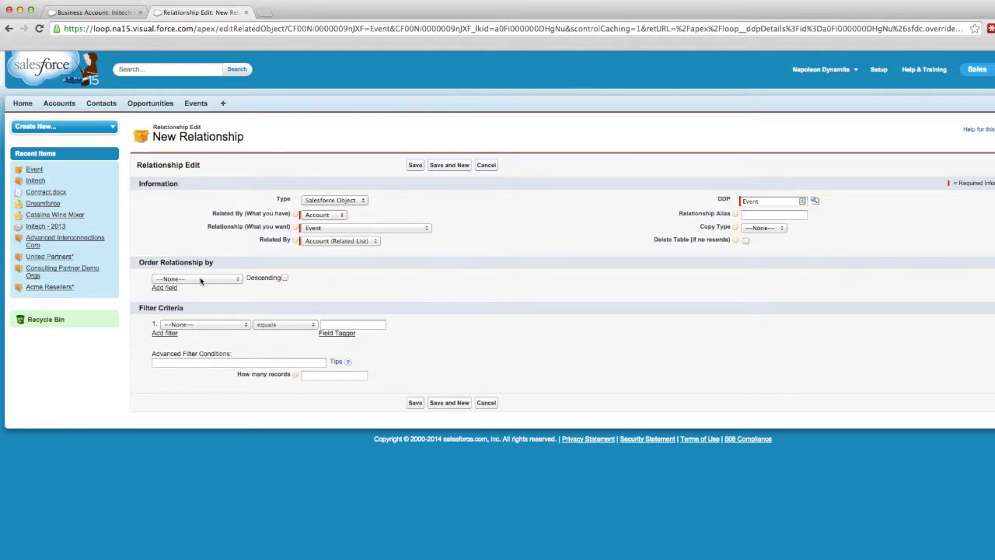
click(200, 280)
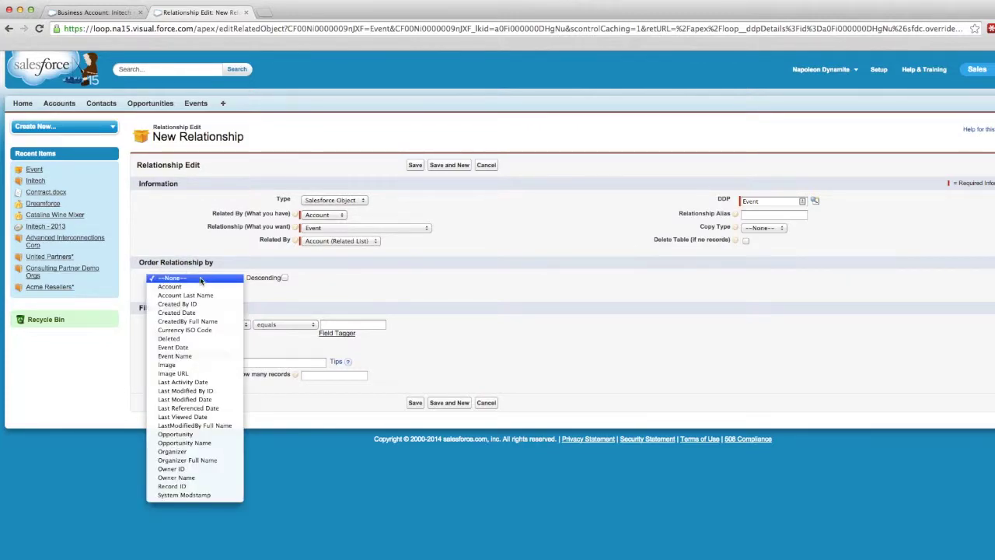
click(215, 356)
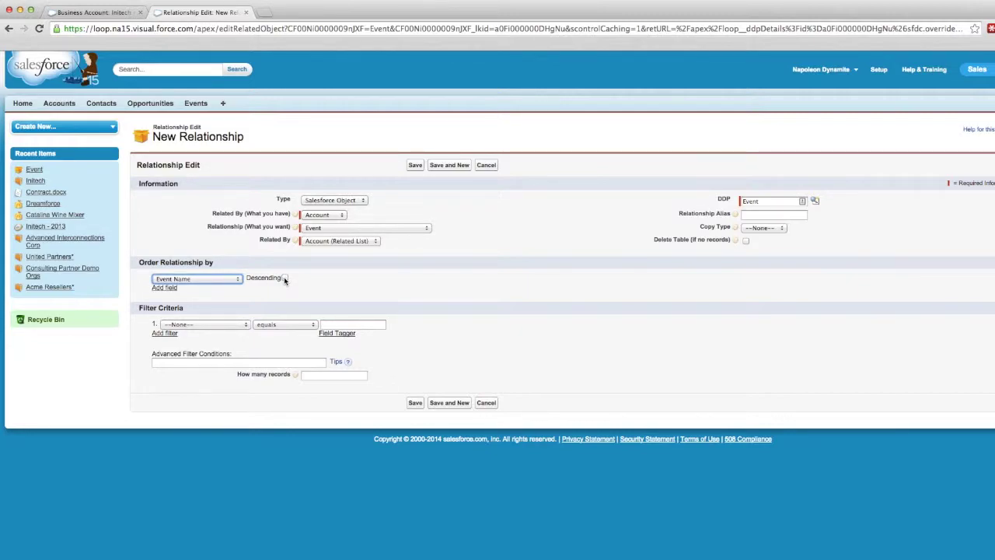
click(233, 325)
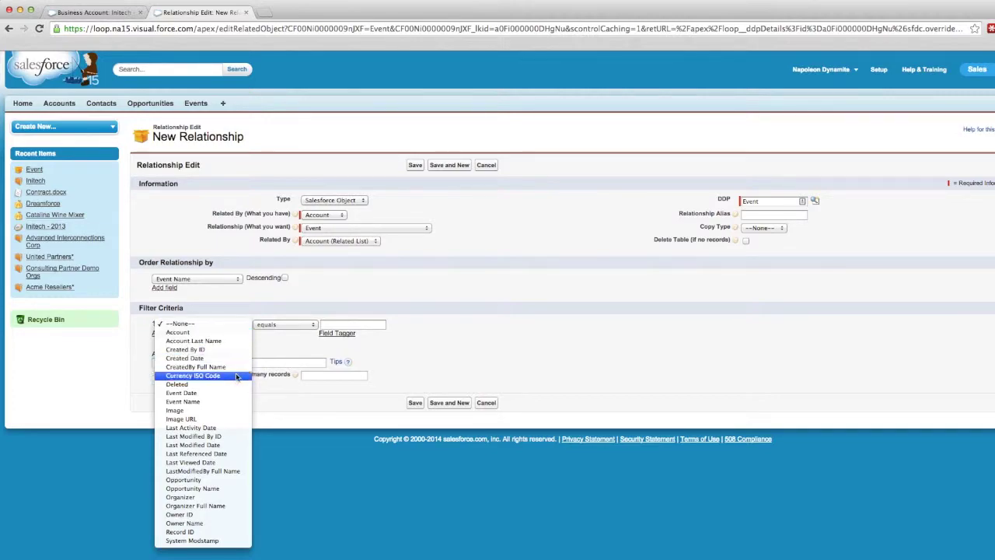
click(221, 402)
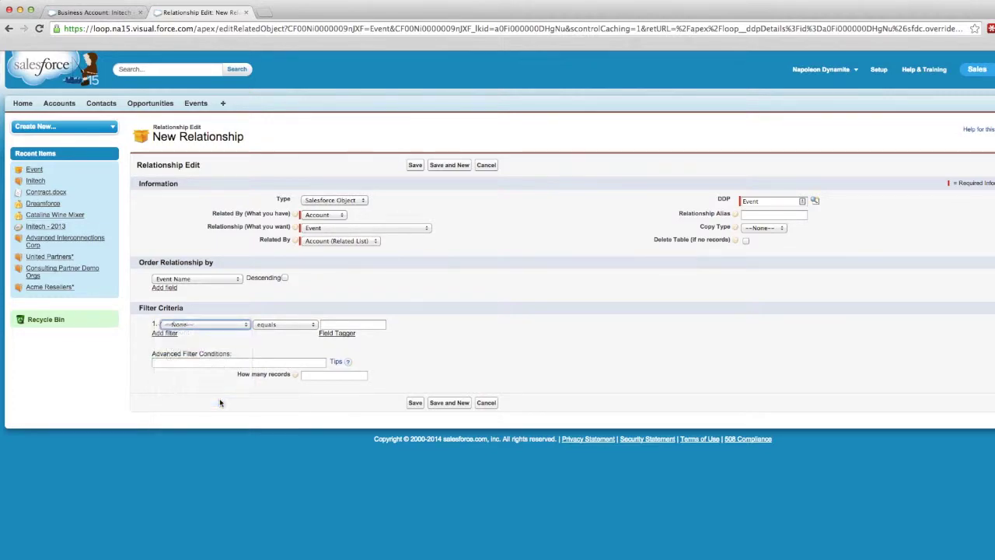
click(344, 326)
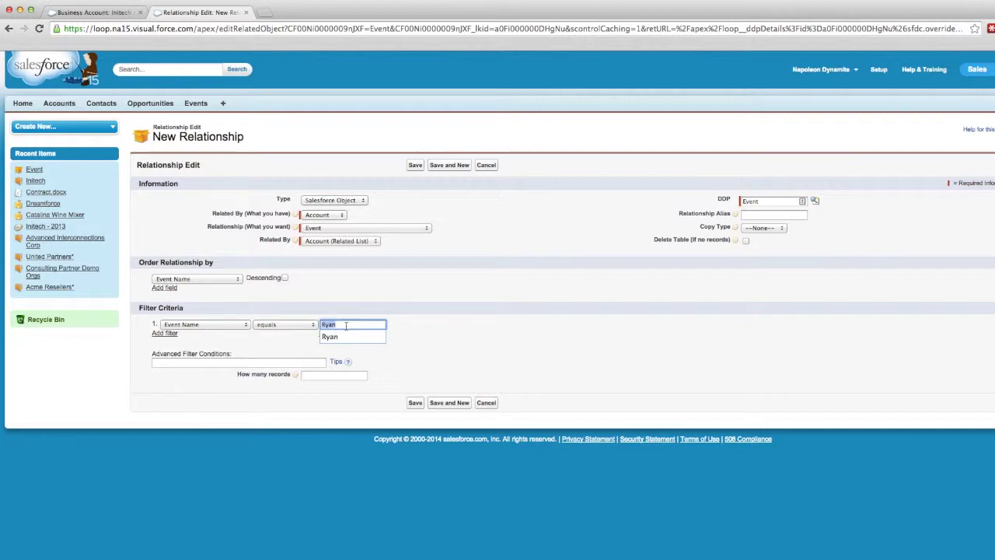
key(Escape)
click(230, 325)
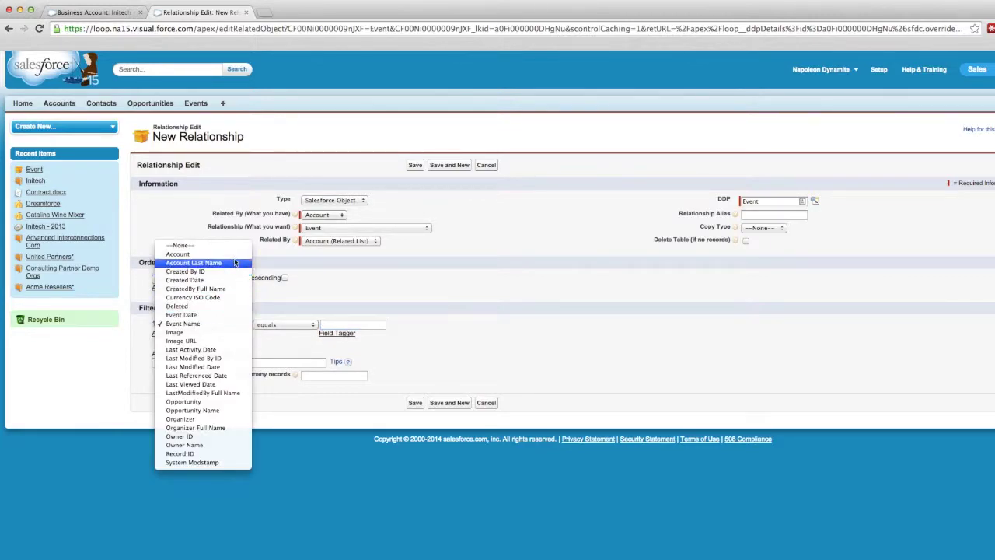
click(182, 245)
Save the relationship and set the main object to Event in the DDP's Field Tagger
click(415, 165)
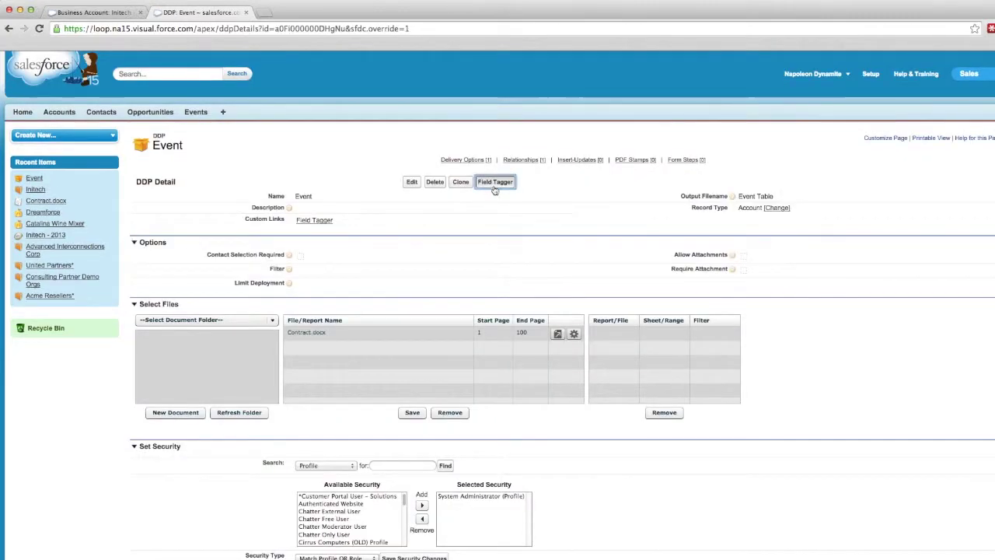
click(491, 182)
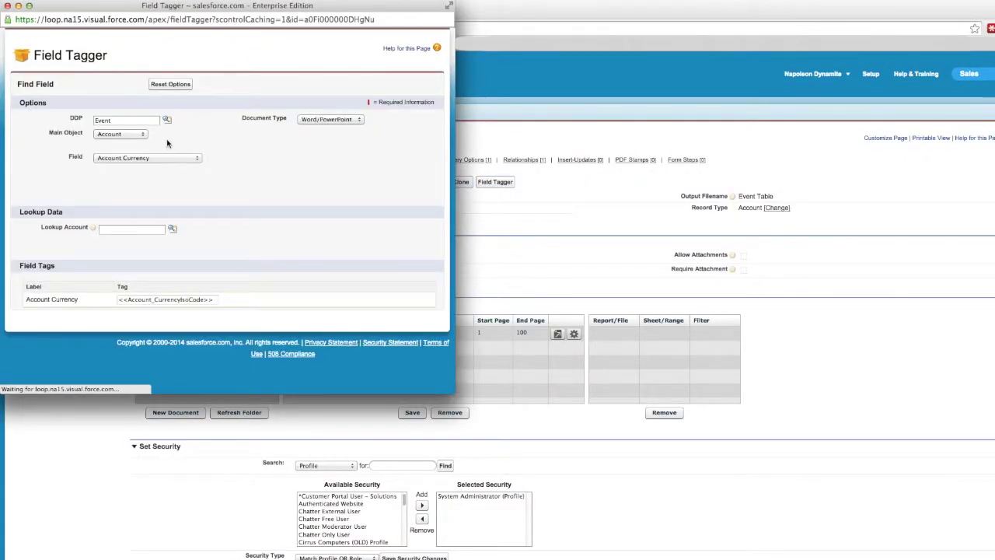
click(142, 134)
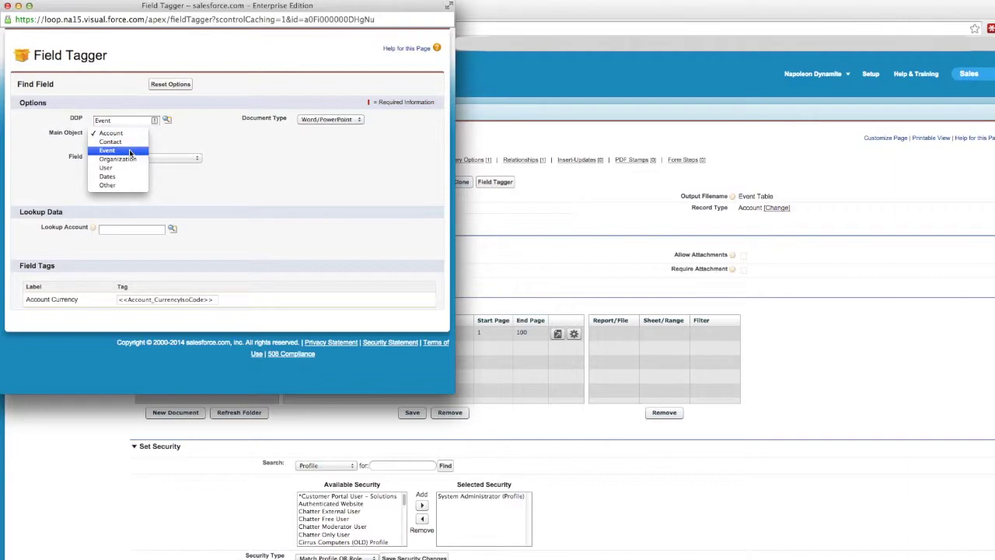
click(129, 150)
click(193, 158)
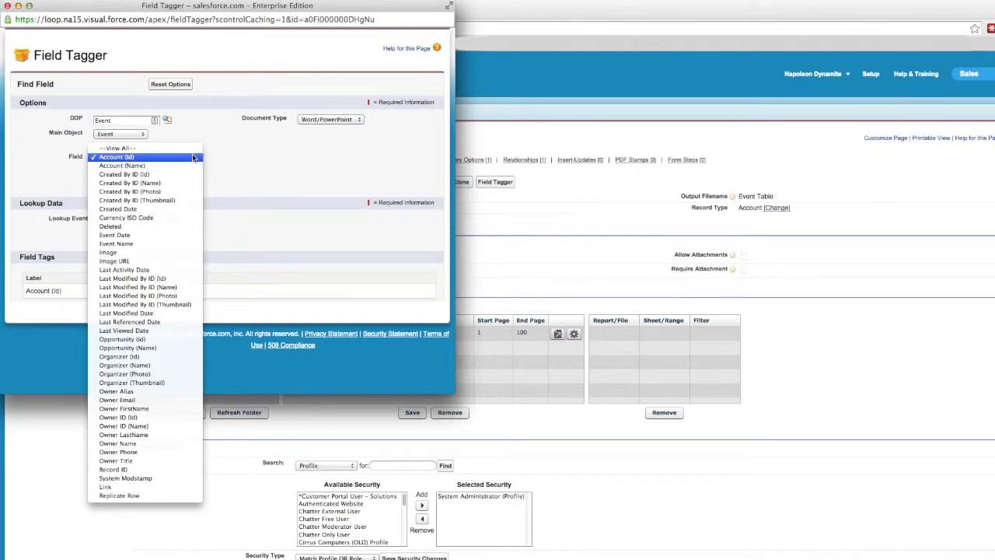
click(193, 157)
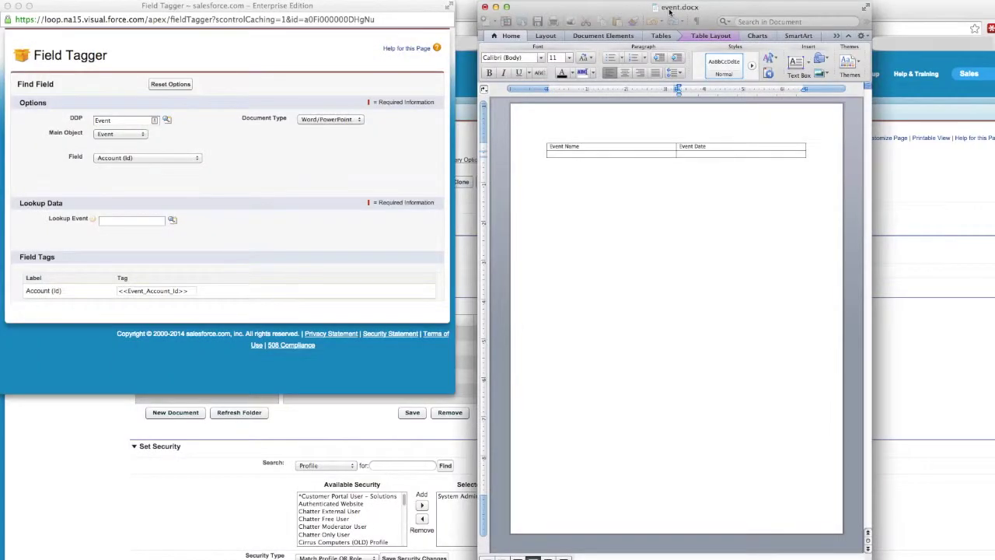
Insert the <<Event_Name>> field tag into the empty cell under Event Name in the Word document event.docx
click(669, 11)
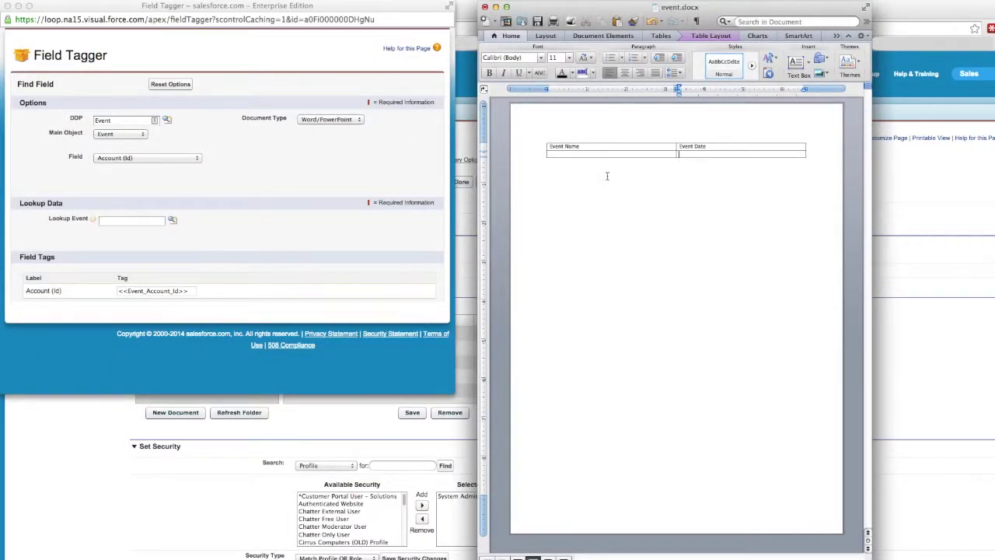
click(590, 155)
click(148, 159)
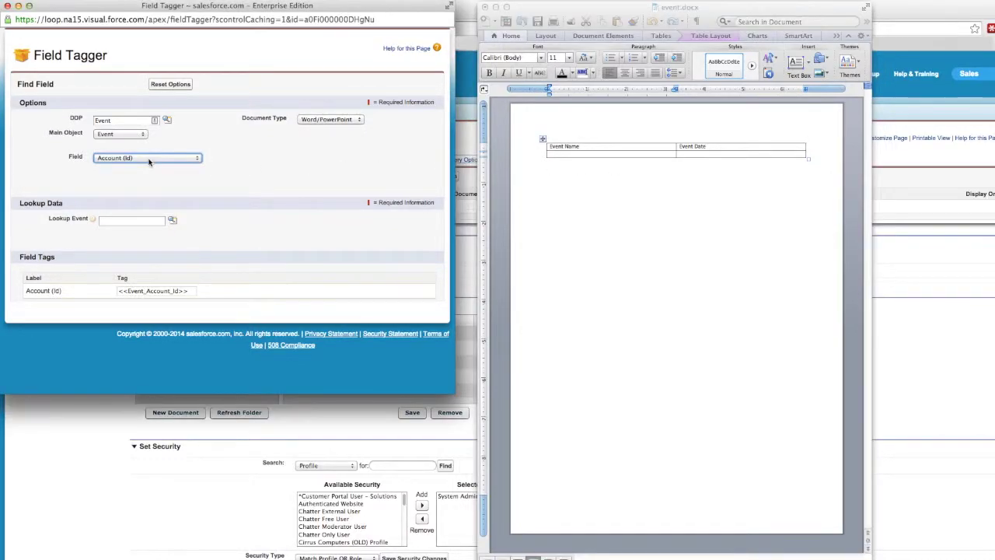
click(154, 159)
click(144, 246)
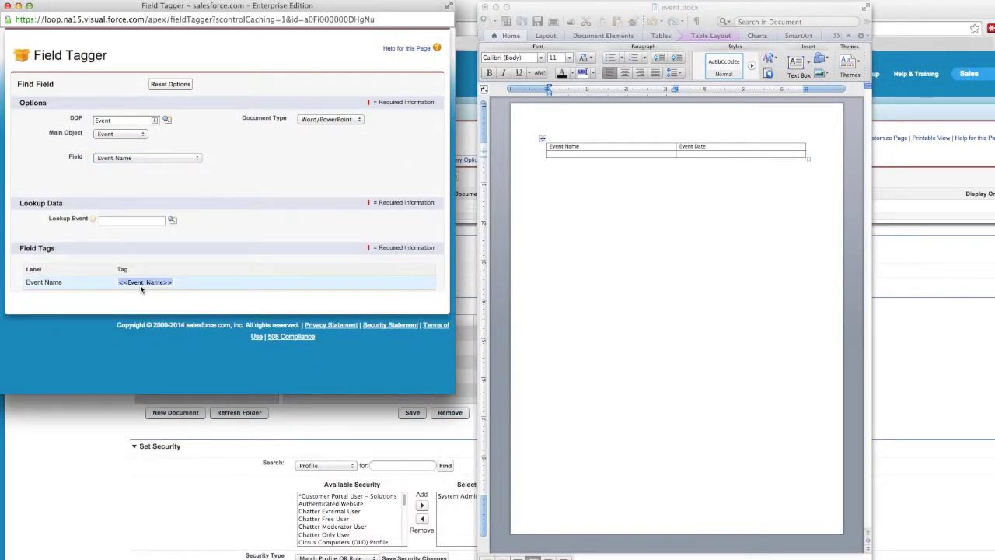
drag(141, 285, 573, 155)
Insert the <<Event_Event_Date>> field tag with the default format into the cell under Event Date
click(164, 158)
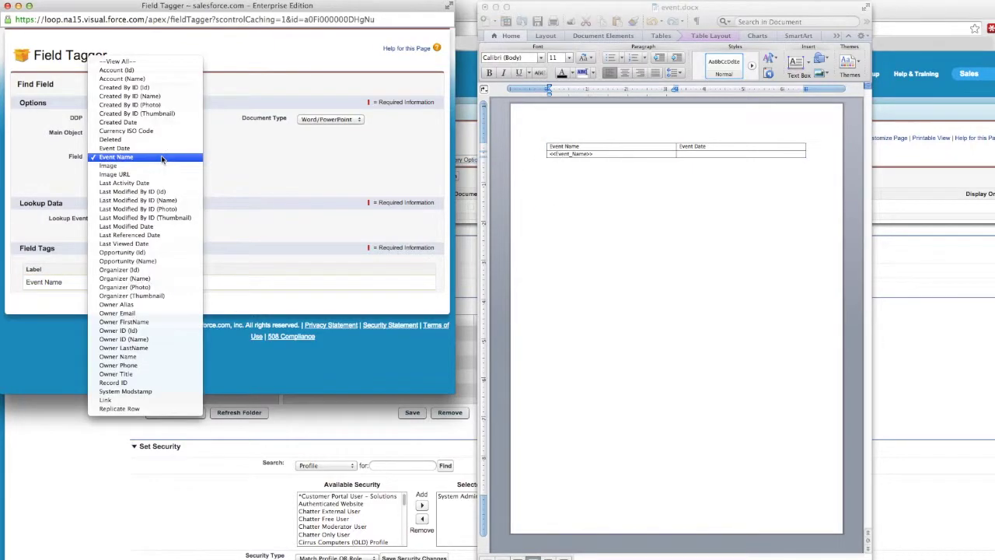
click(147, 147)
click(161, 300)
drag(162, 300, 710, 160)
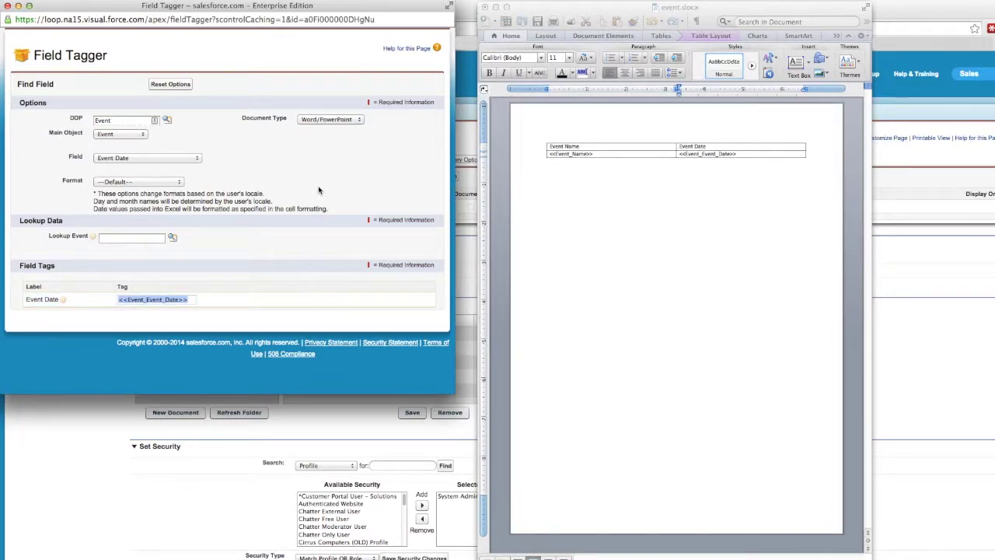
Copy the Replicate Row tag <<Event_Start>> and paste it before the <<Event_Name>> tag in the table
click(160, 158)
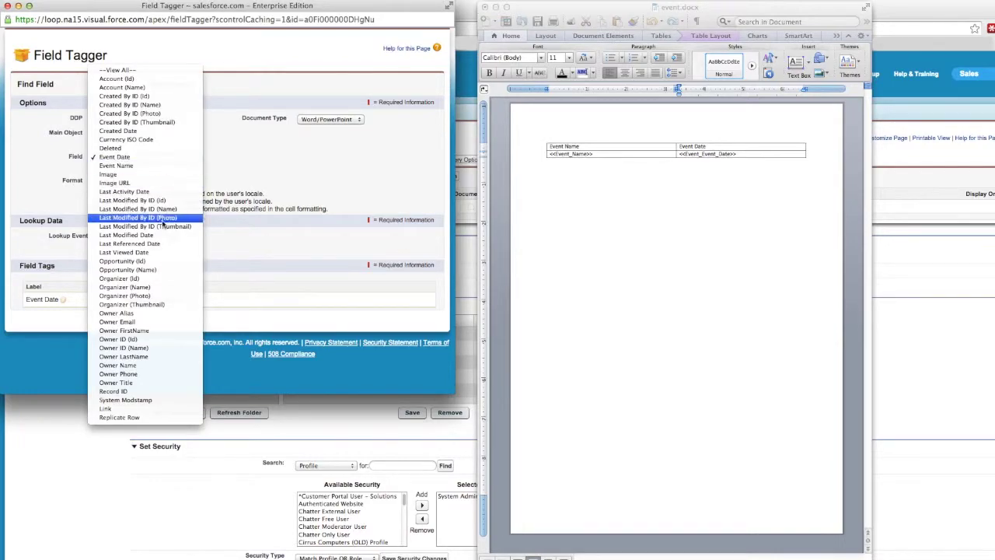
click(119, 417)
click(153, 286)
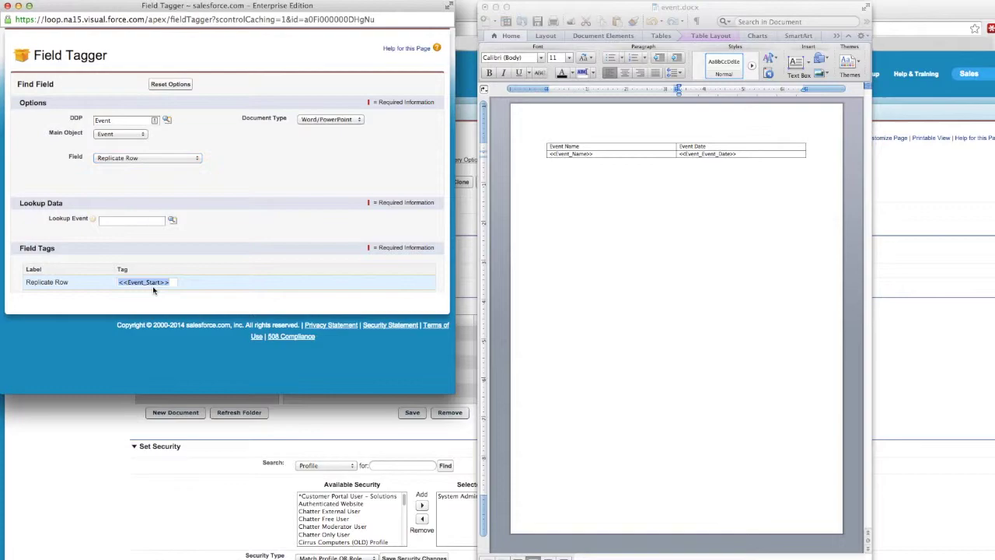
right_click(153, 286)
click(183, 328)
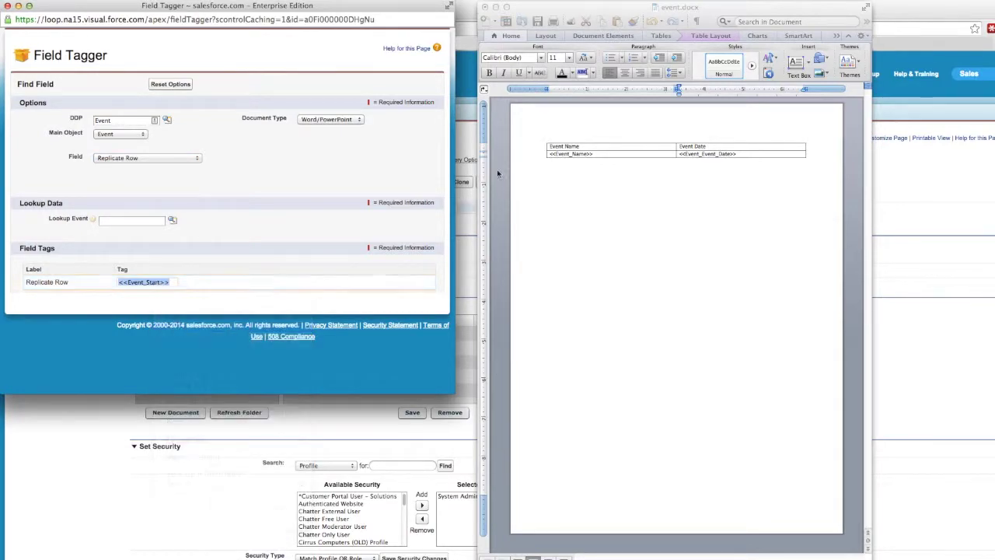
click(548, 160)
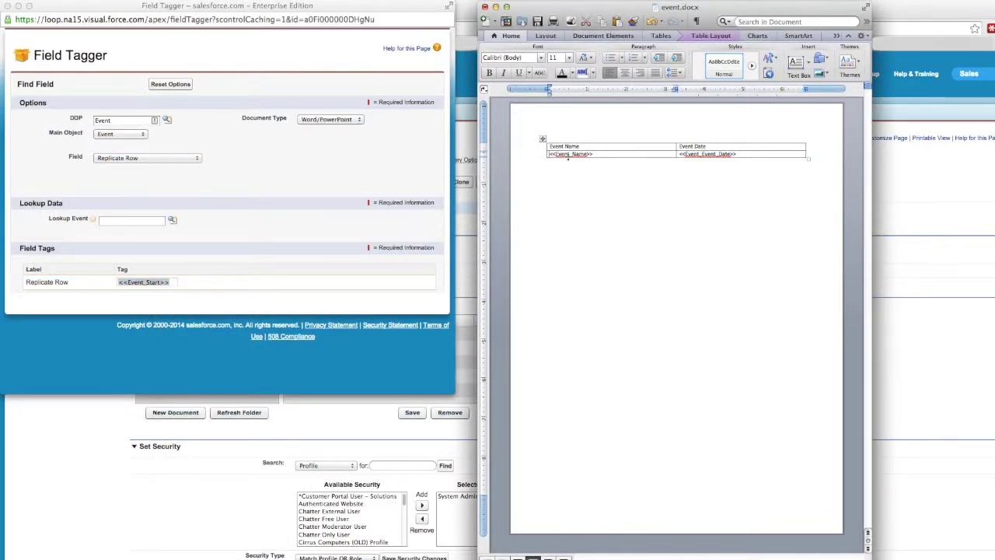
key(super+v)
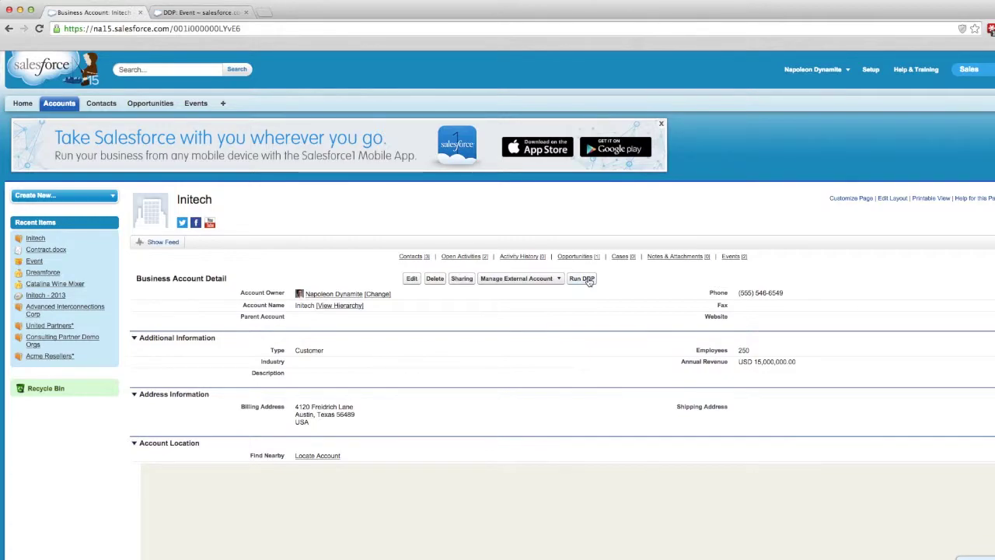
Run the Event DDP from the Initech account with Download delivery and open the generated Event Table.pdf
click(588, 280)
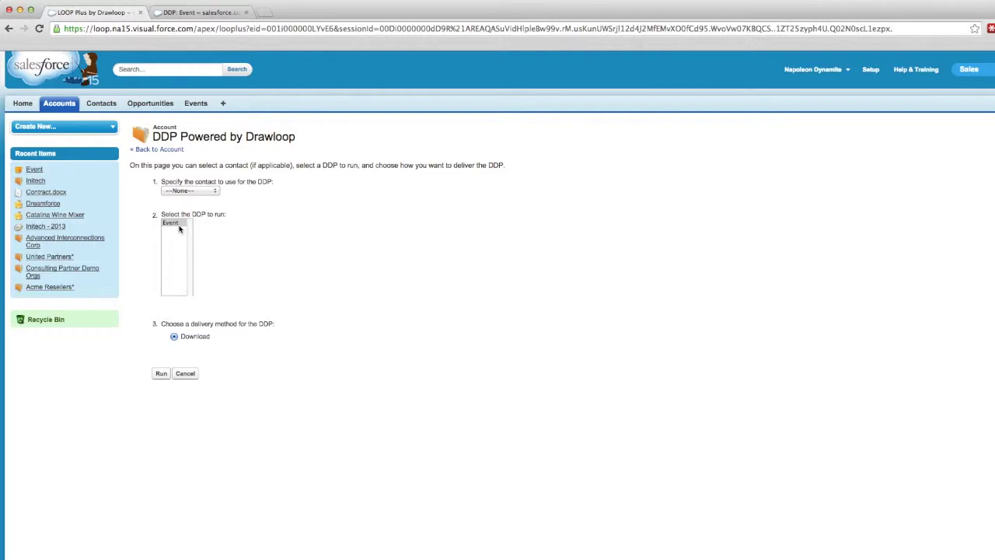
click(161, 373)
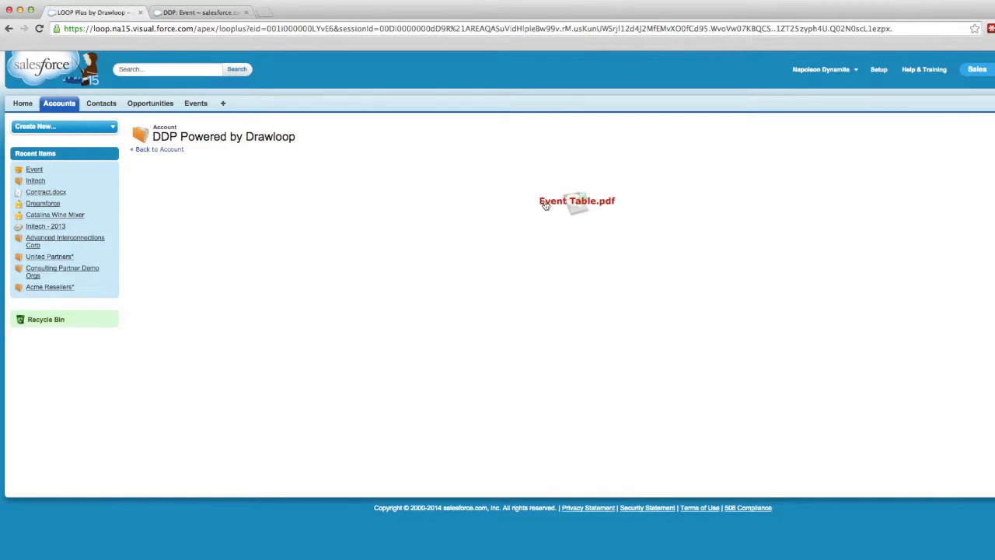
click(546, 205)
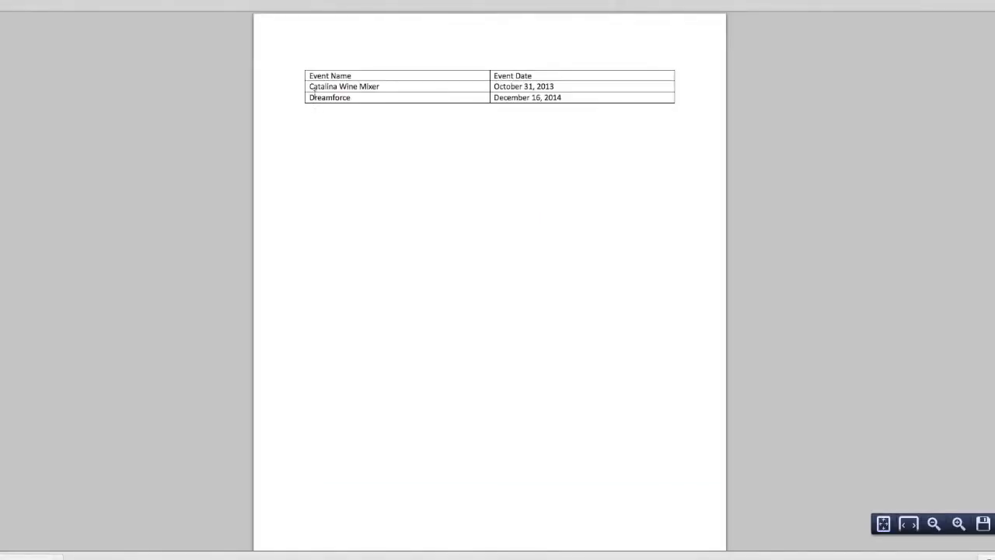